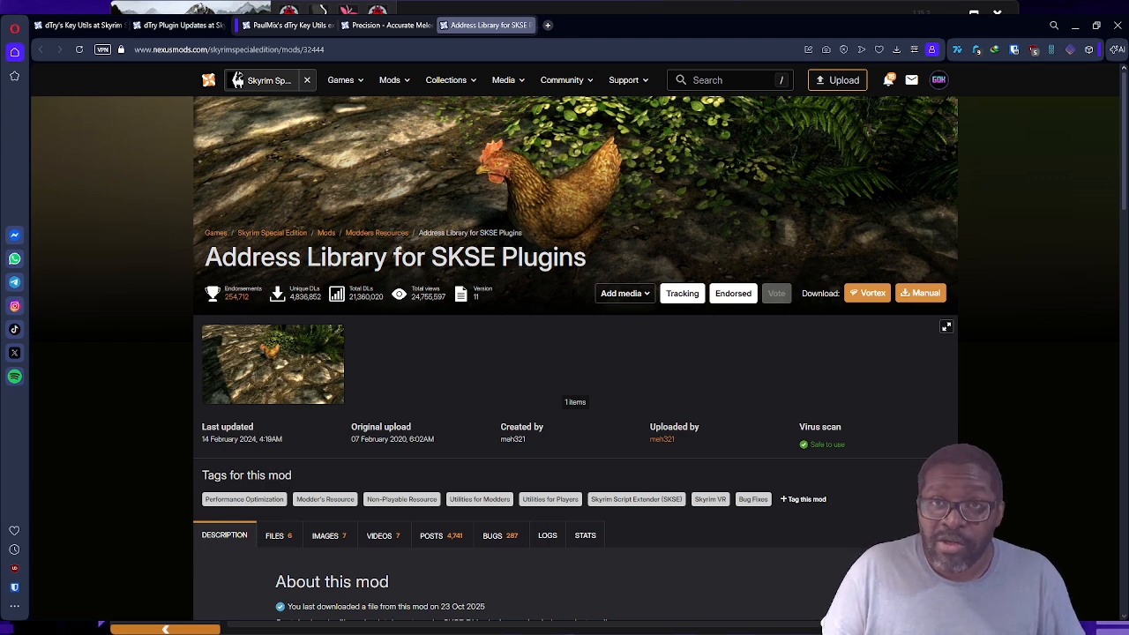
Step: Review the Nexus requirements listed for the Precision - Accurate Melee Collisions mod
click(379, 21)
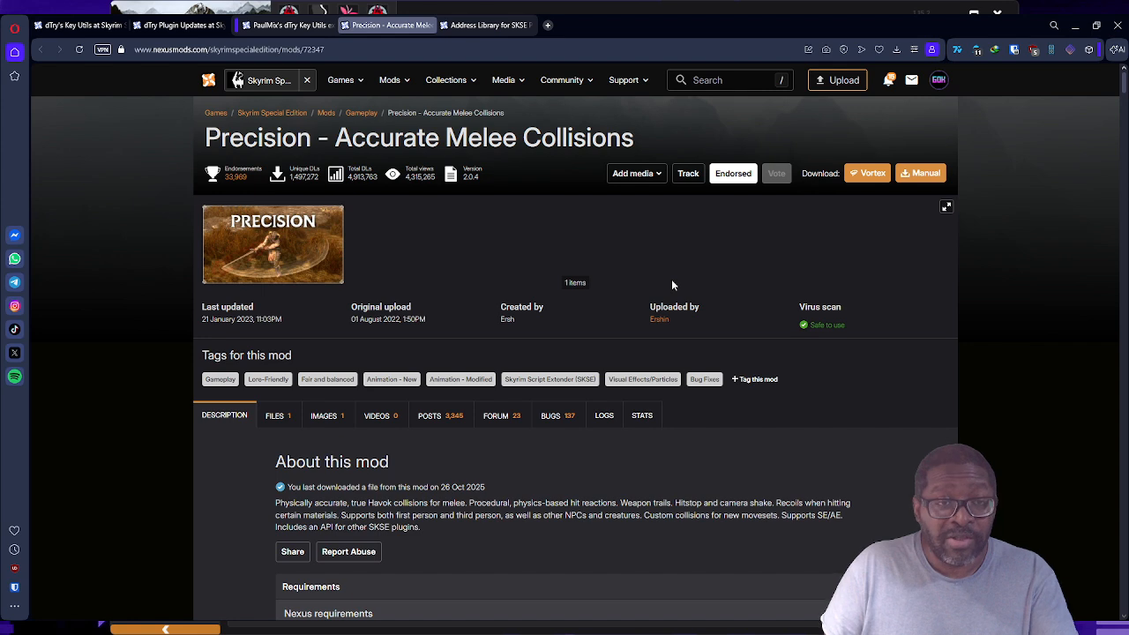
scroll(673, 278, down, 4)
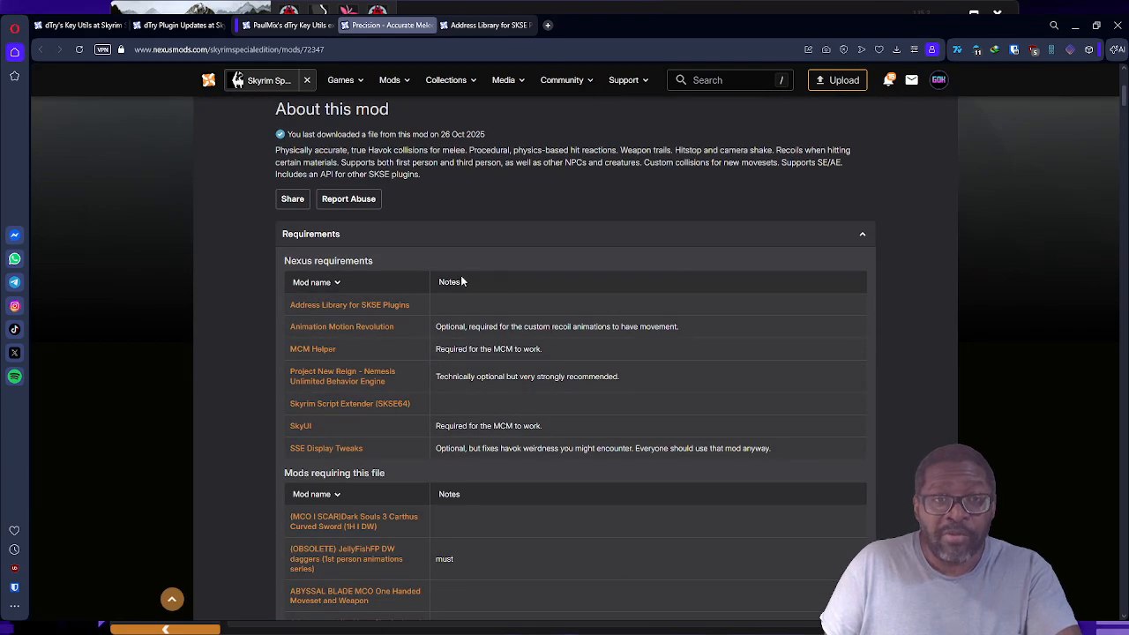
click(337, 330)
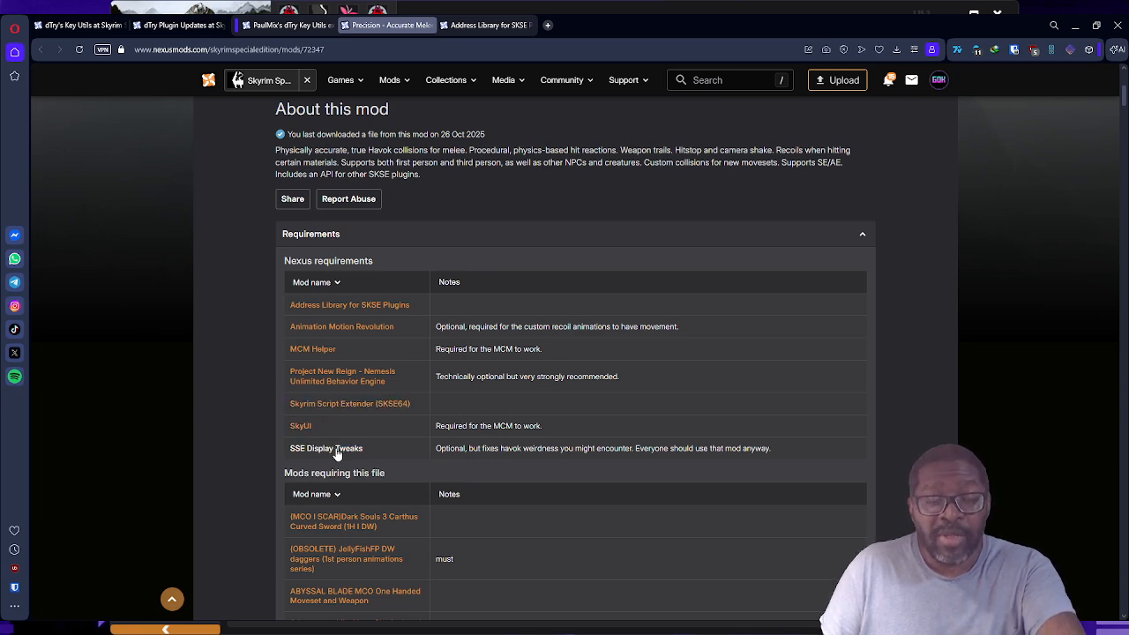
scroll(336, 454, up, 3)
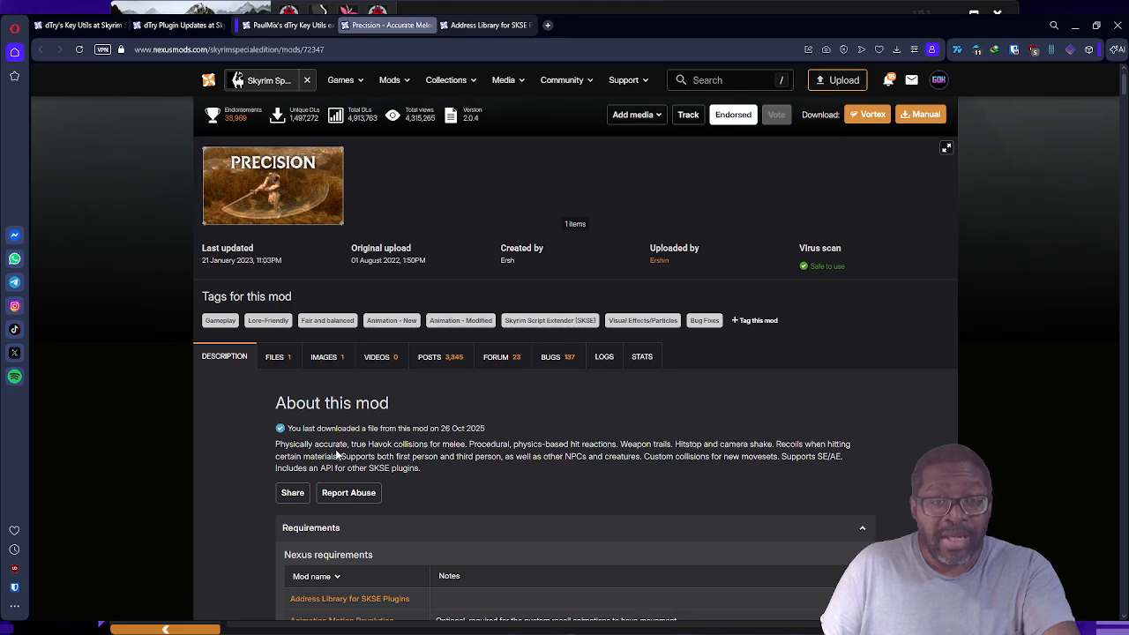
scroll(336, 454, down, 2)
scroll(335, 454, up, 3)
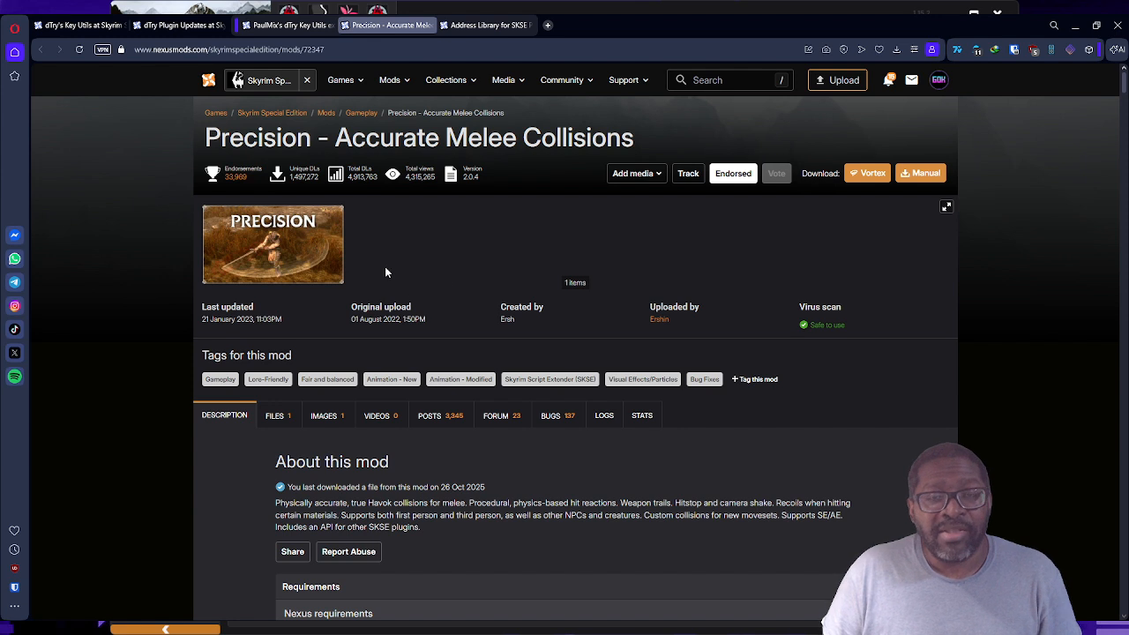
Step: Review the main files of dTry's Key Utils and the mod pages of dTry Plugin Updates and the dTry Key Utils extend add-on
click(63, 26)
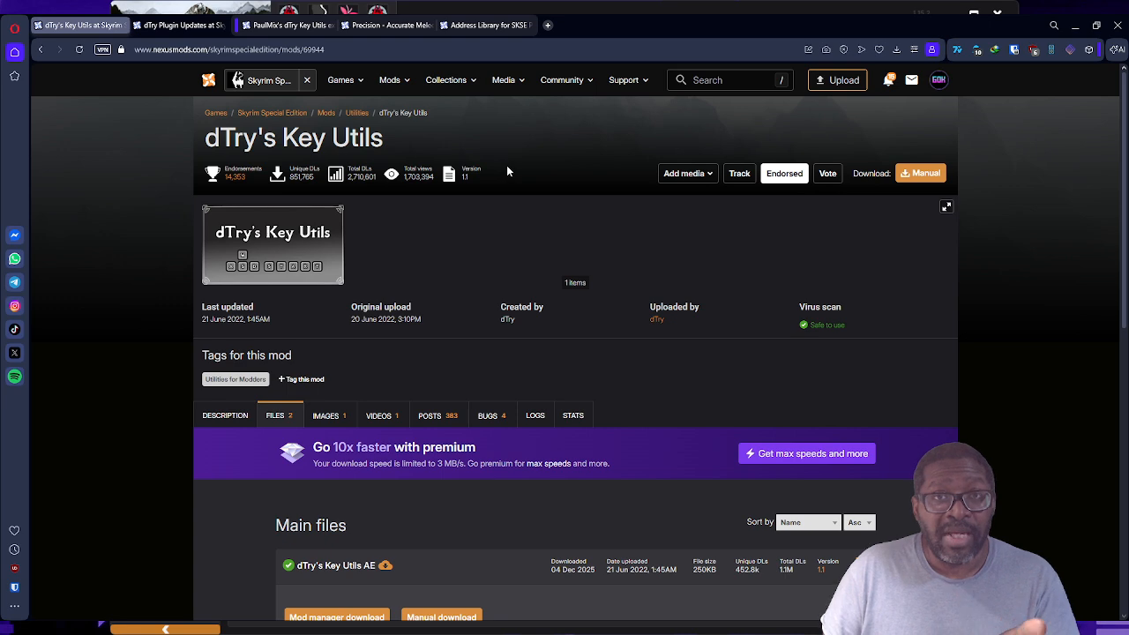
scroll(507, 170, down, 4)
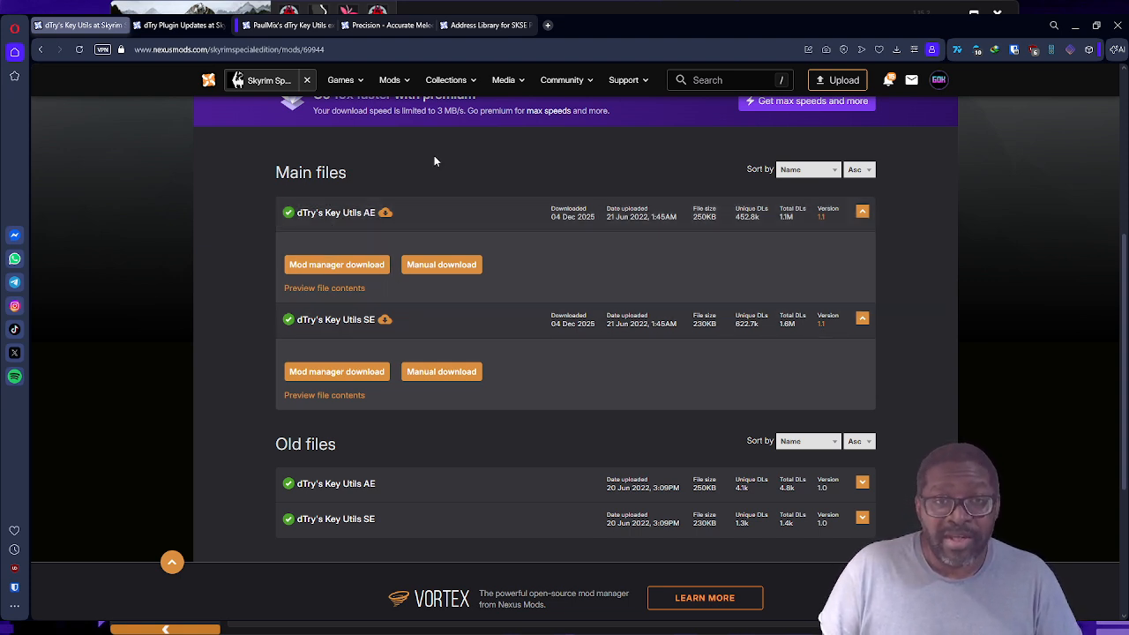
click(177, 25)
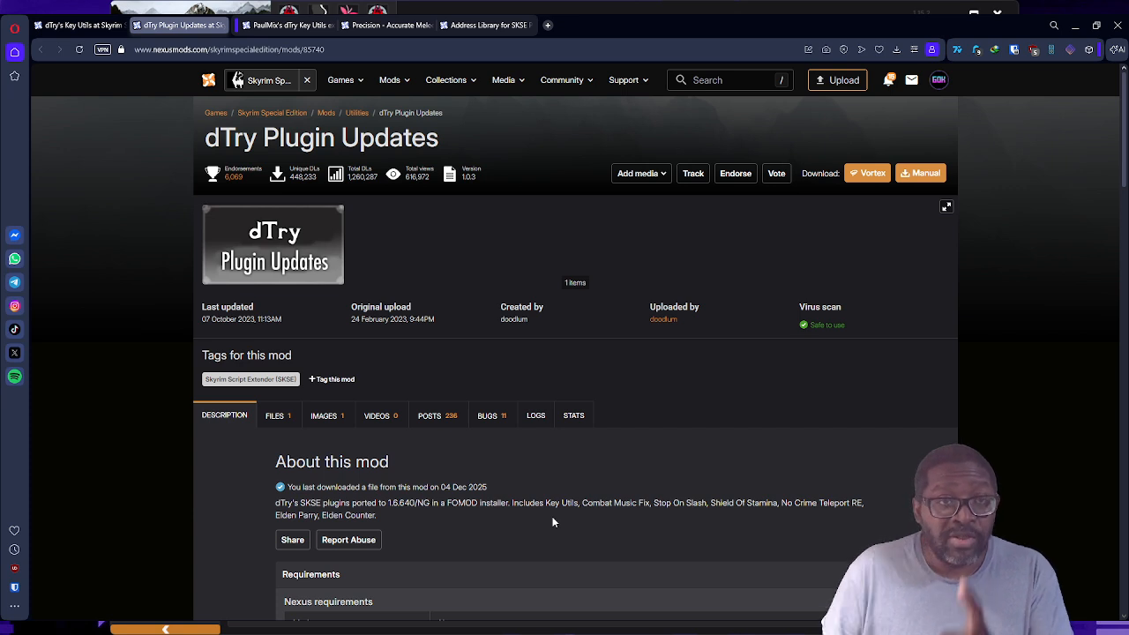
click(269, 26)
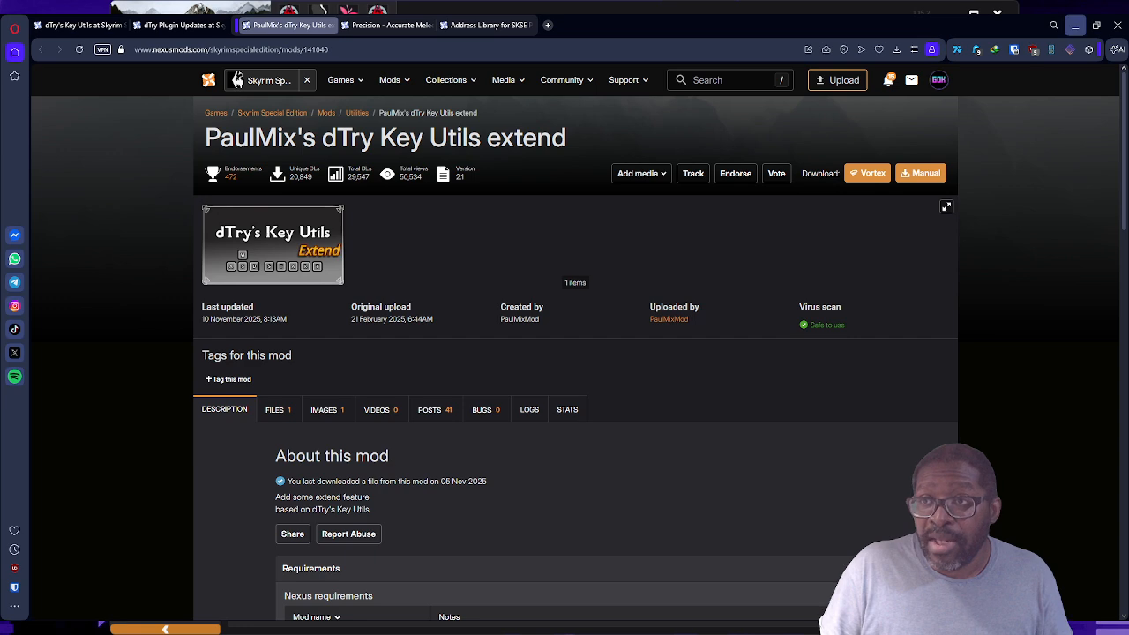
Step: Switch to Vortex, install dTry's Key Utils AE, and resolve its file conflict by loading dTry's Key Utils SE before it
click(1075, 25)
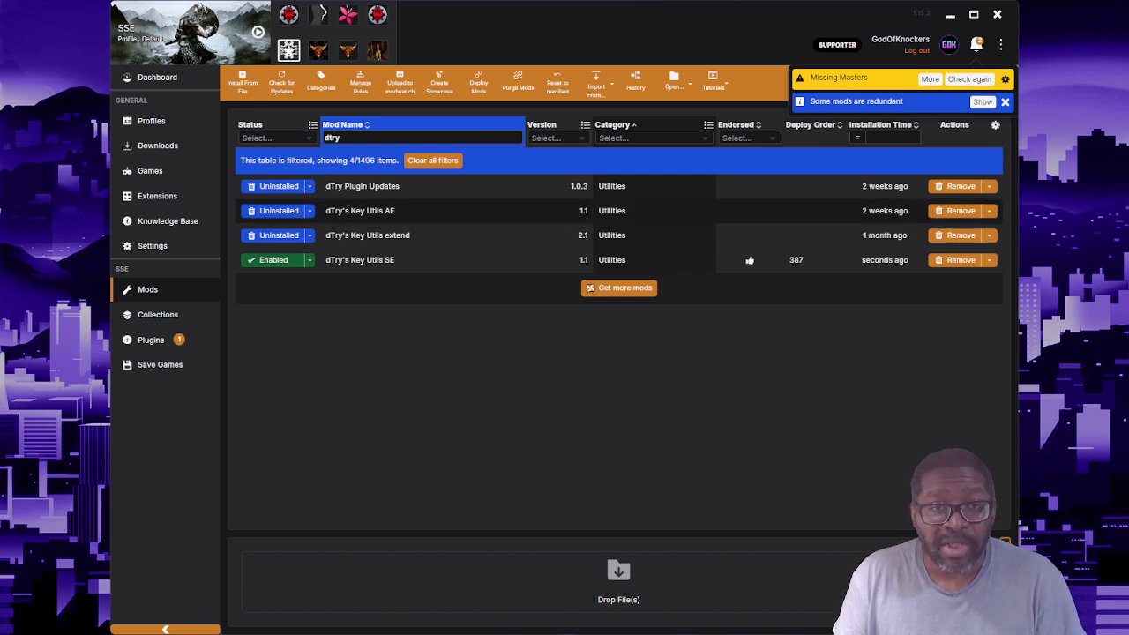
click(278, 211)
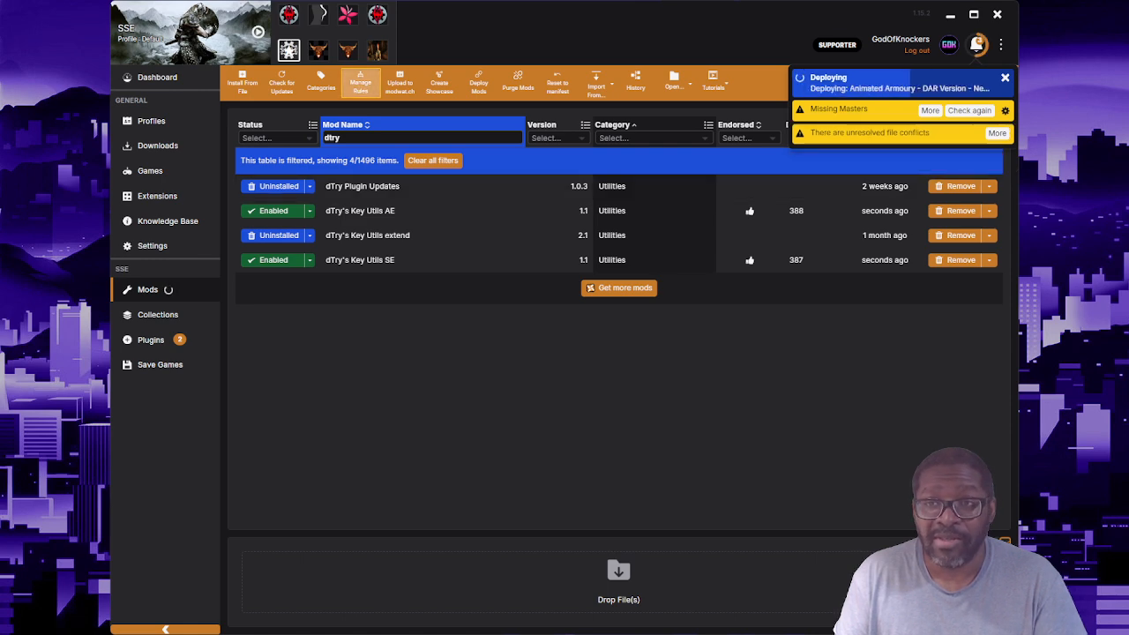
click(997, 133)
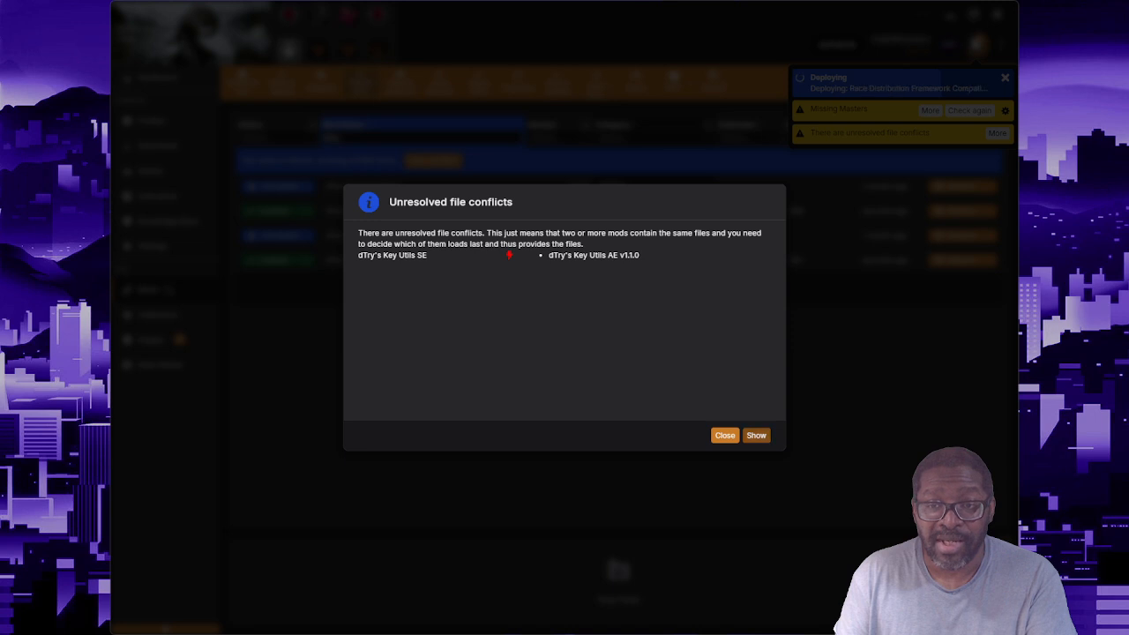
click(756, 435)
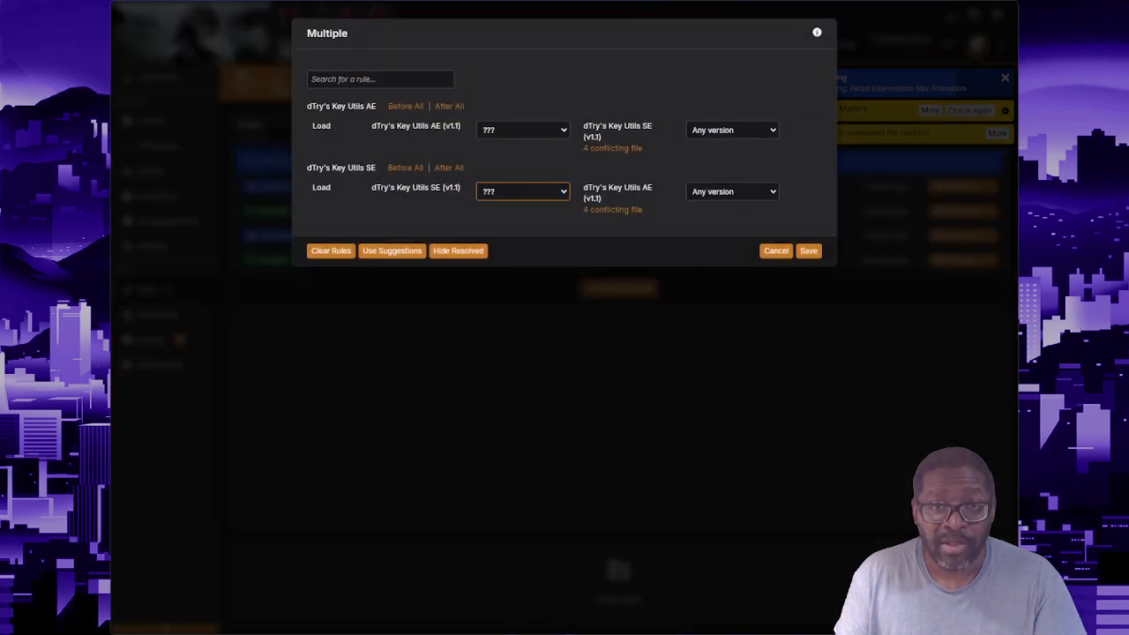
click(522, 220)
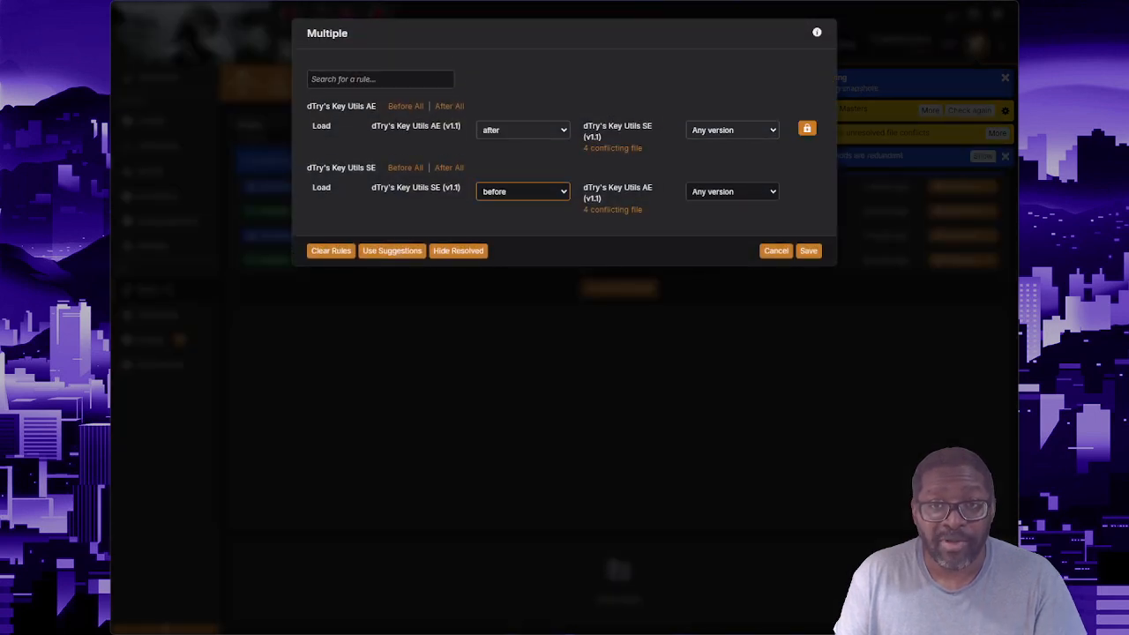
click(808, 251)
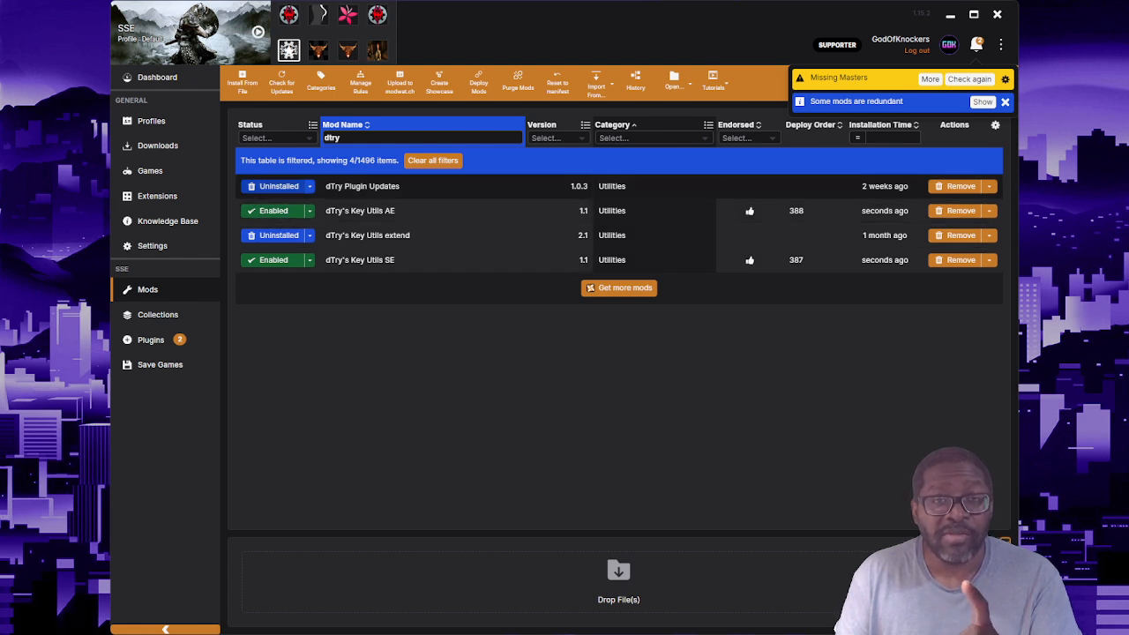
Step: Install dTry Plugin Updates with only the dTry's Key Utils plugin selected
click(279, 186)
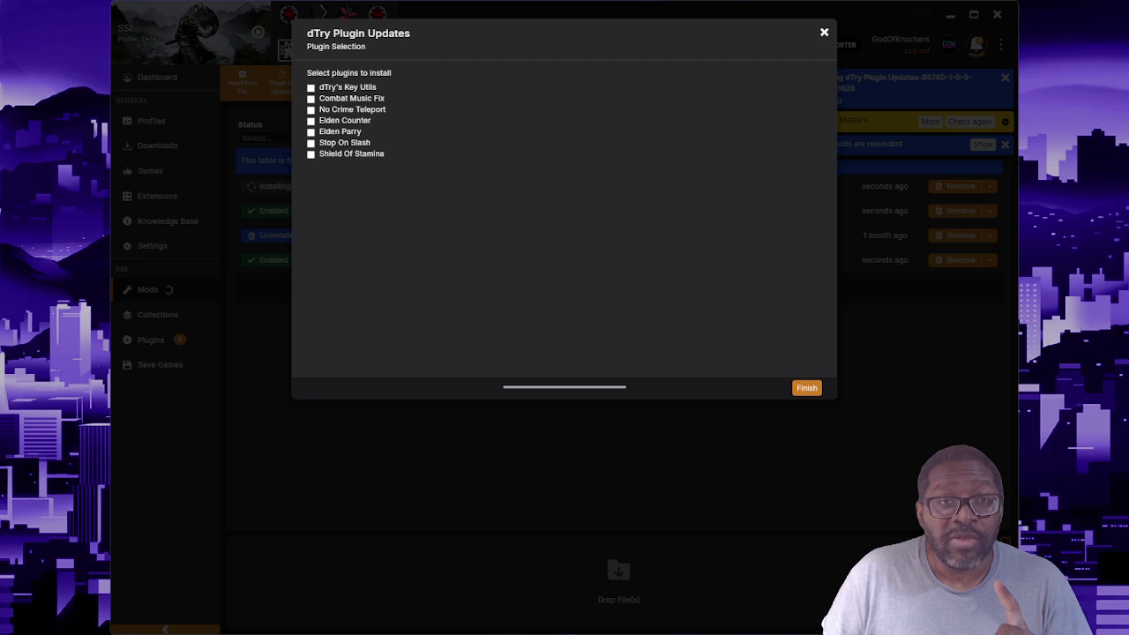
click(310, 89)
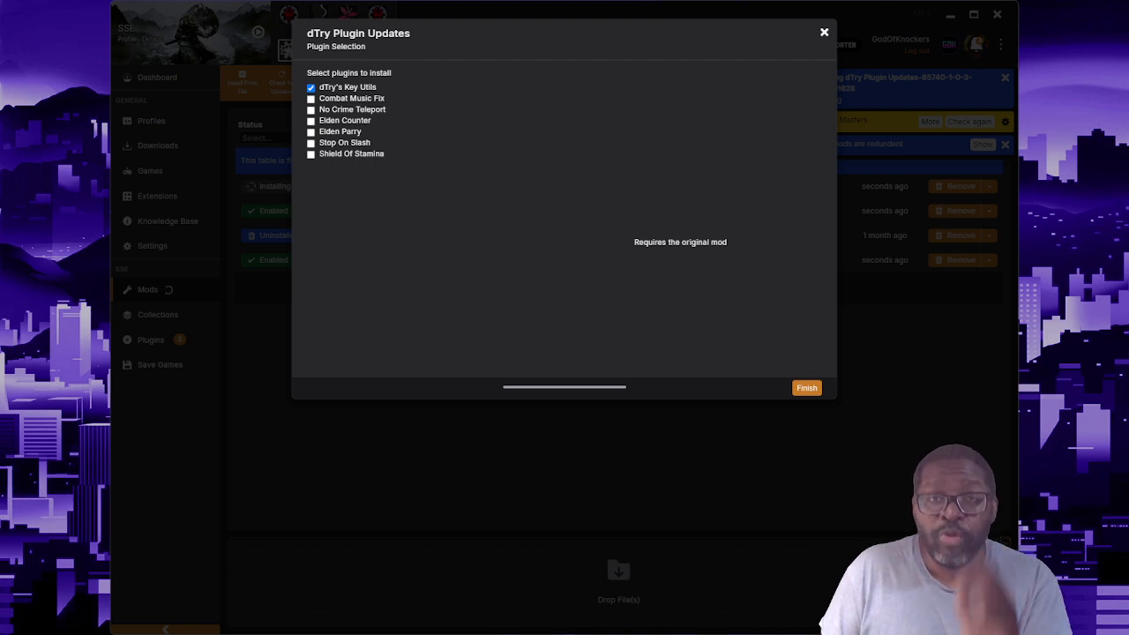
click(806, 388)
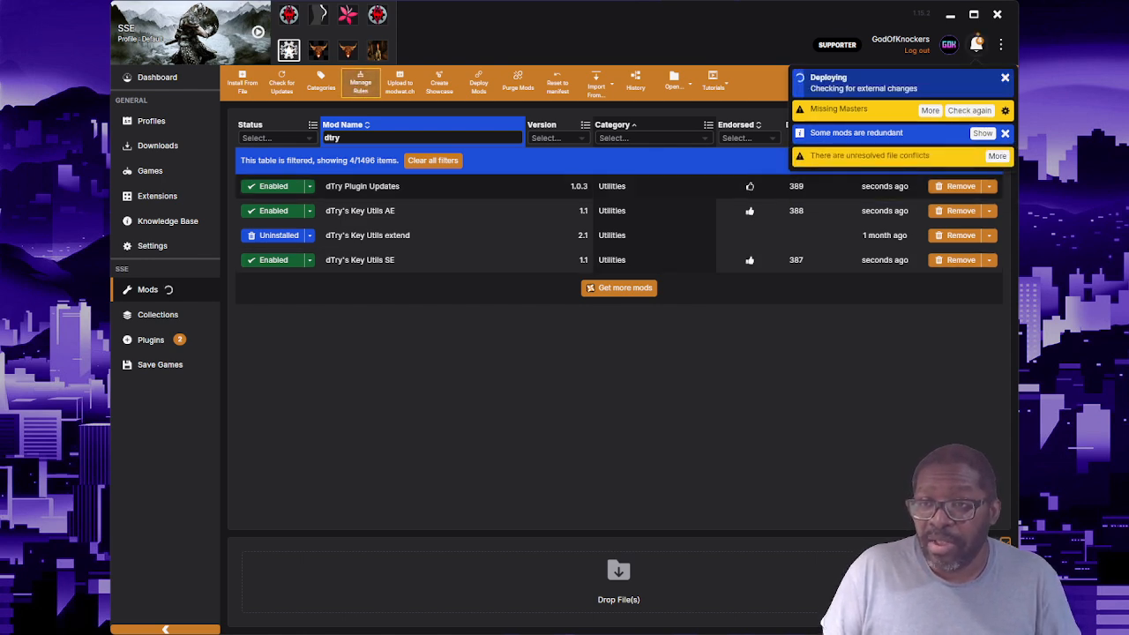
Step: Resolve the file conflicts by setting dTry's Key Utils SE and AE to load before dTry Plugin Updates, and save the rules
click(998, 156)
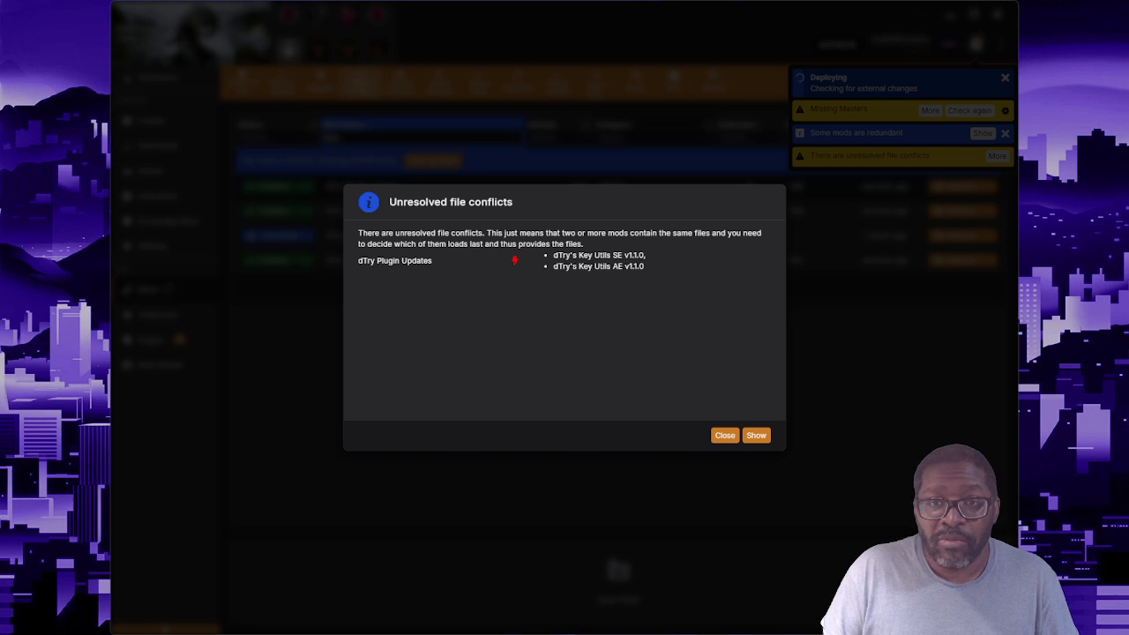
click(756, 435)
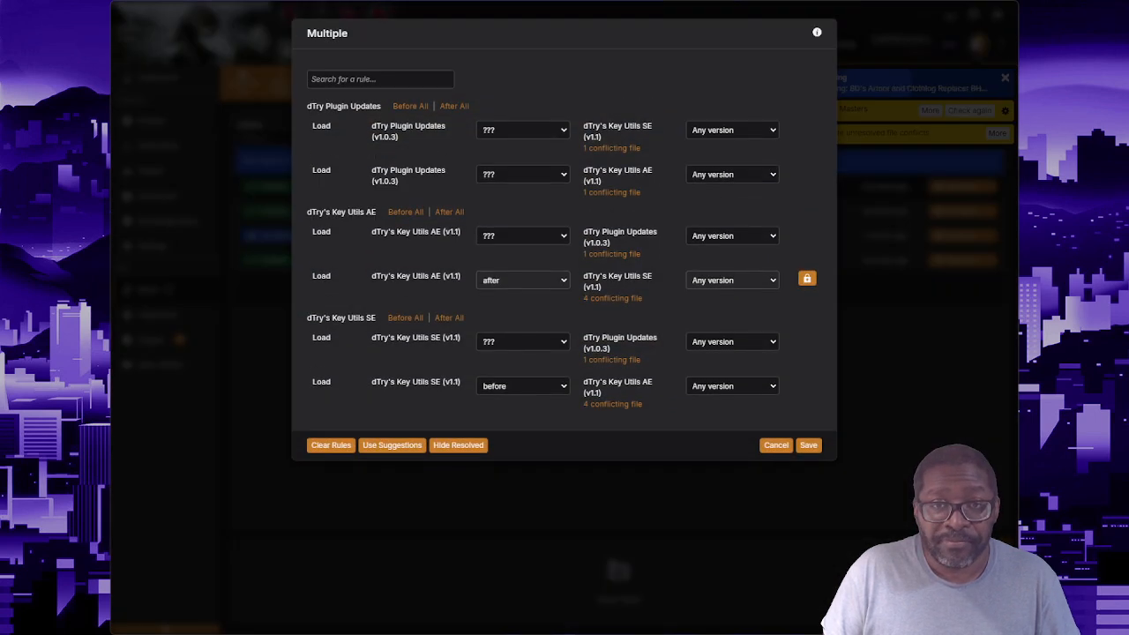
click(523, 342)
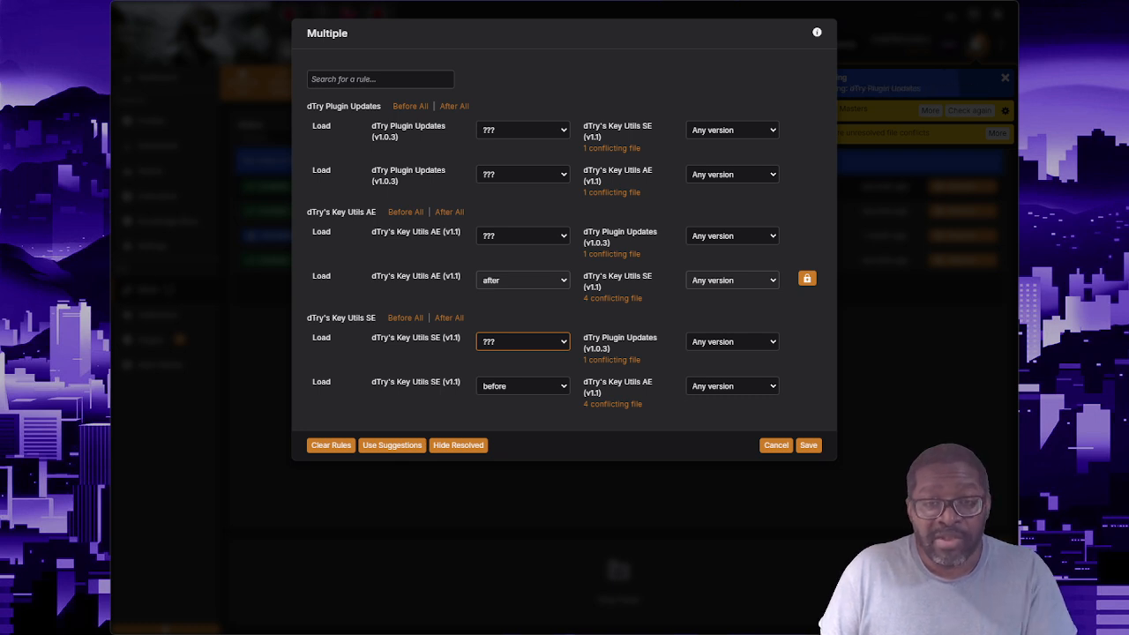
click(521, 369)
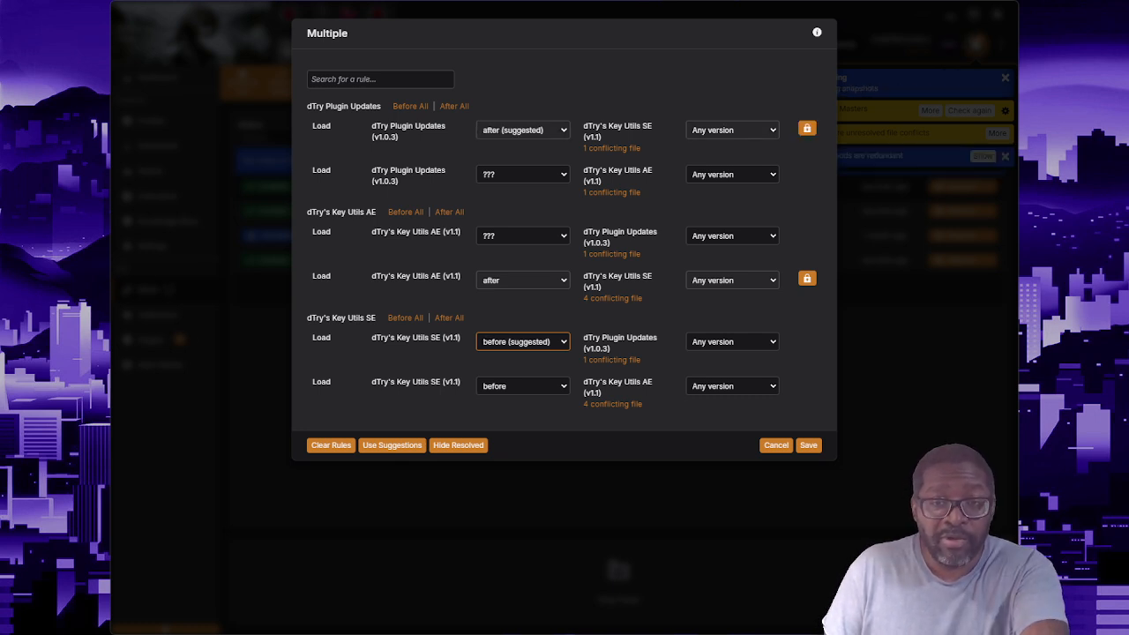
click(523, 235)
click(521, 263)
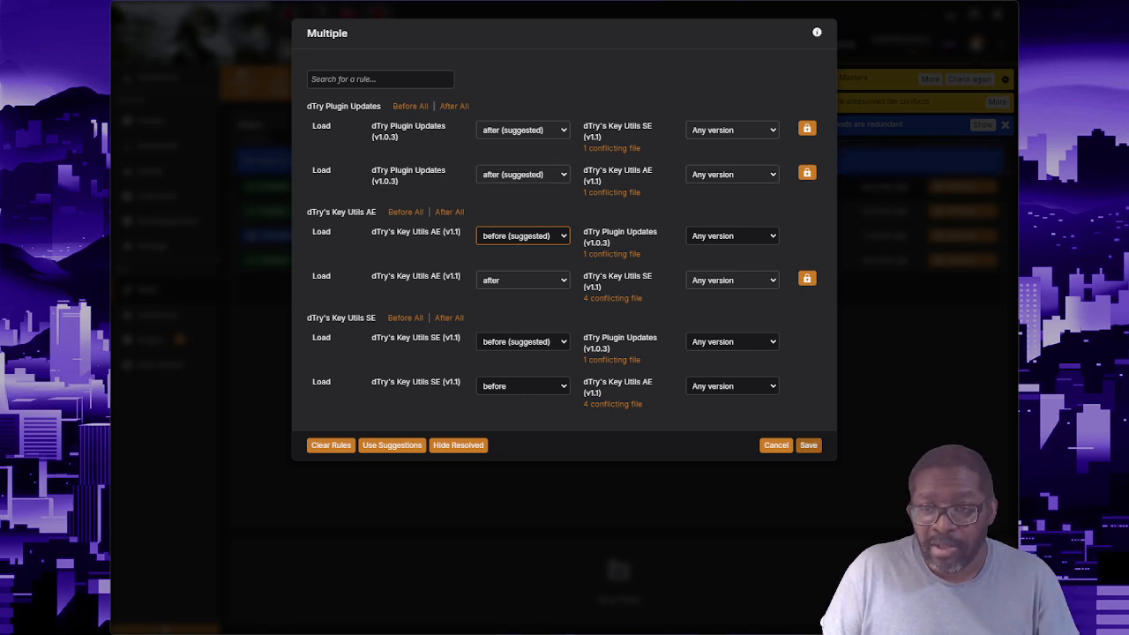
click(808, 444)
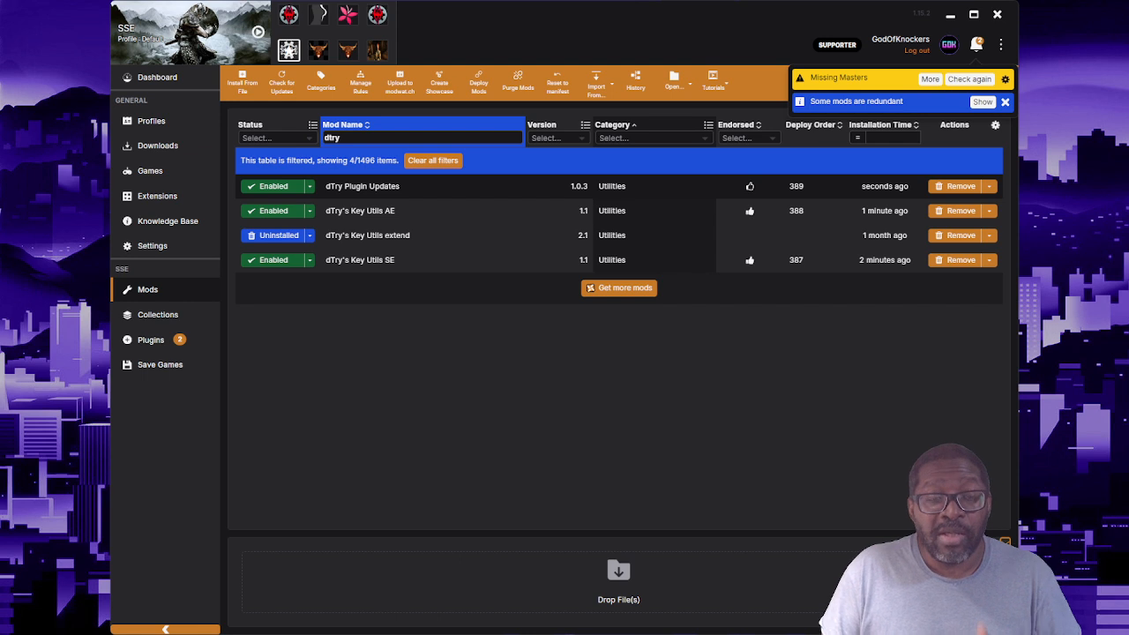
Step: Install dTry's Key Utils extend and apply the suggested load rules to the conflicting dTry mods
click(278, 235)
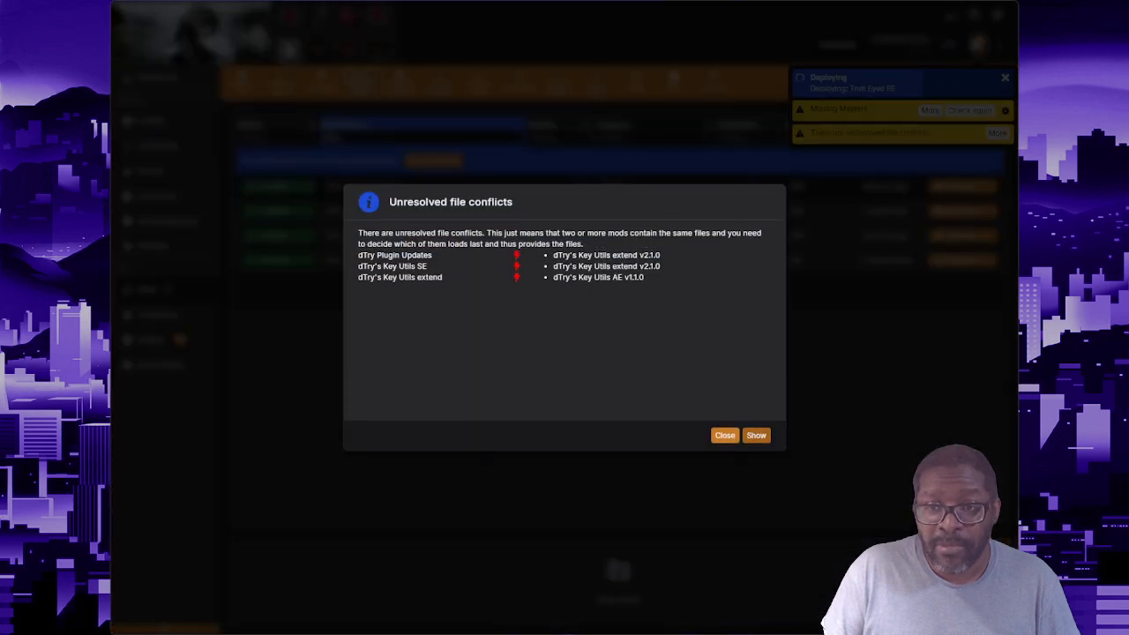
click(756, 434)
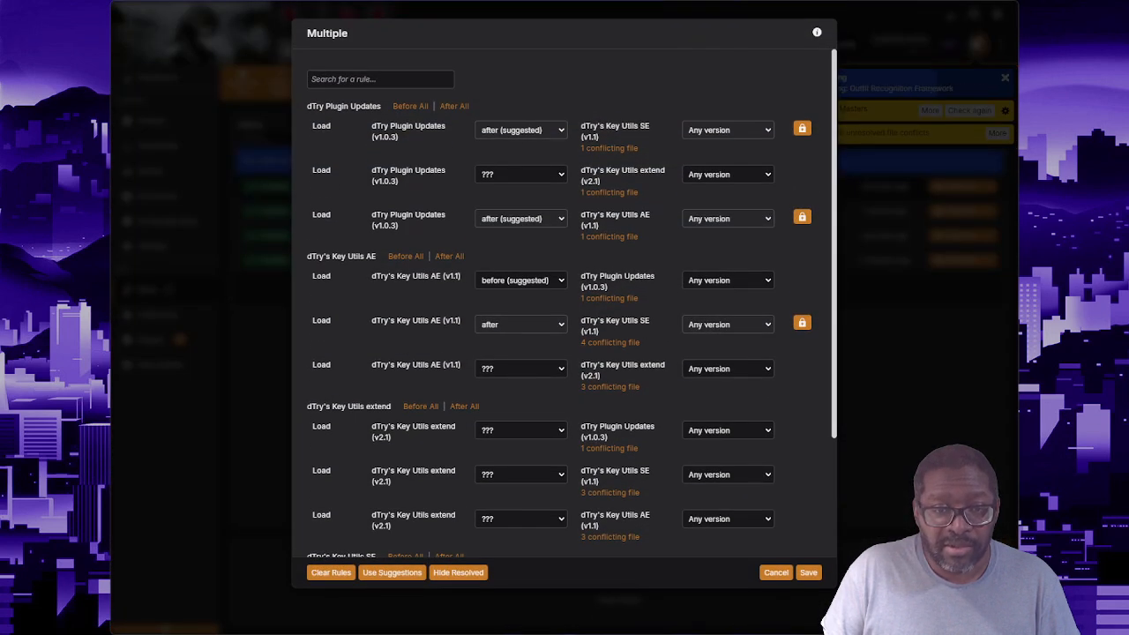
click(392, 572)
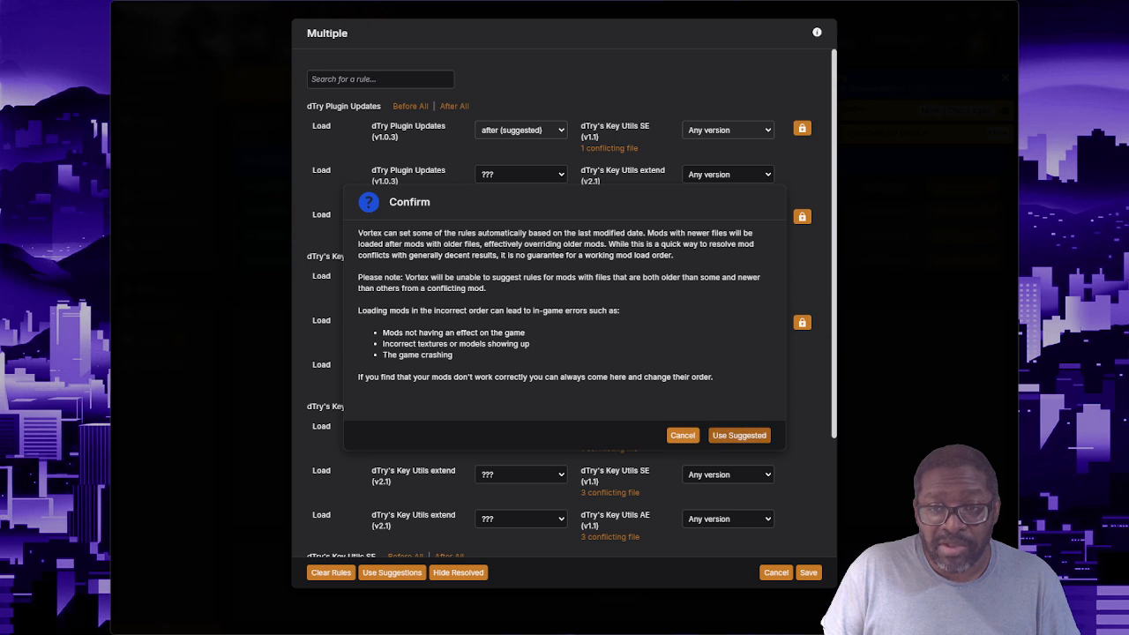
click(739, 435)
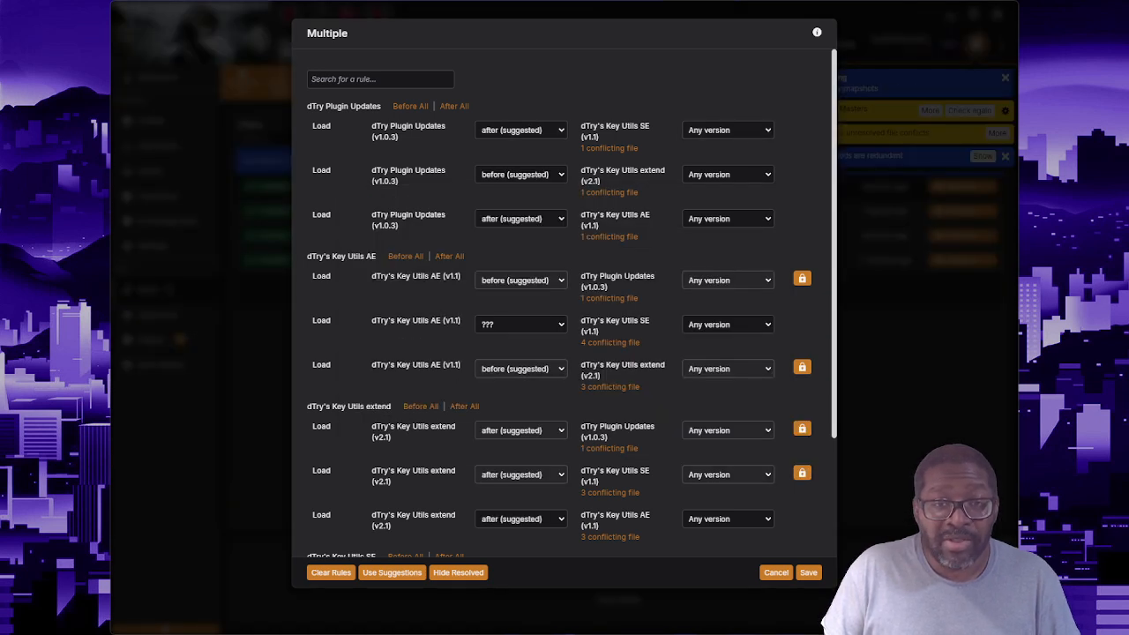
Step: Set dTry's Key Utils AE to load after dTry's Key Utils SE and save the conflict rules
click(520, 325)
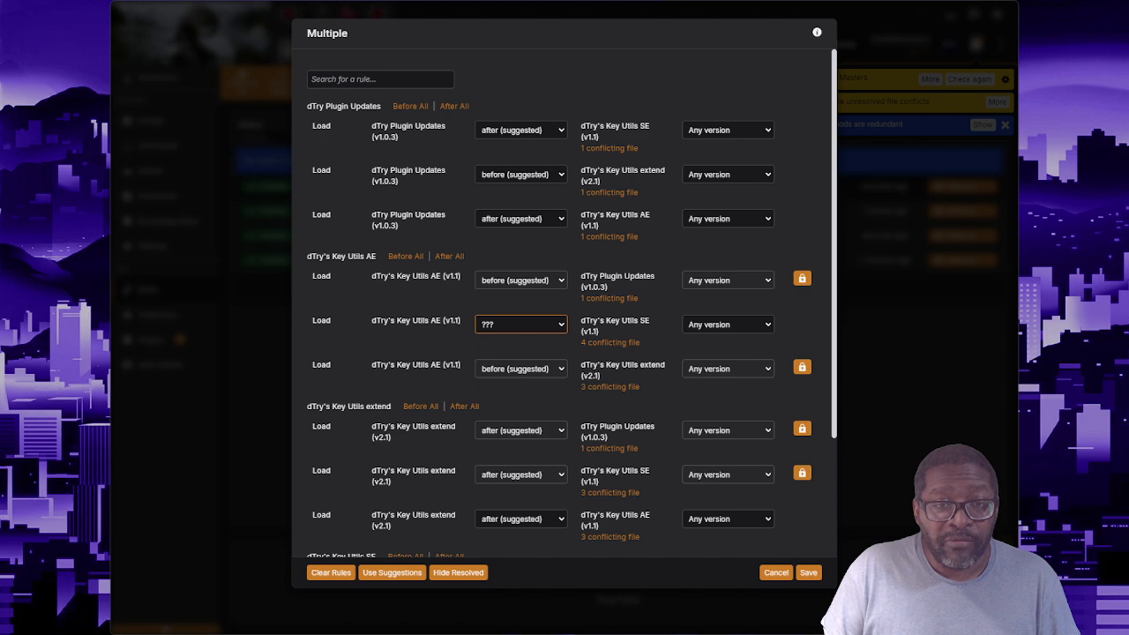
click(512, 369)
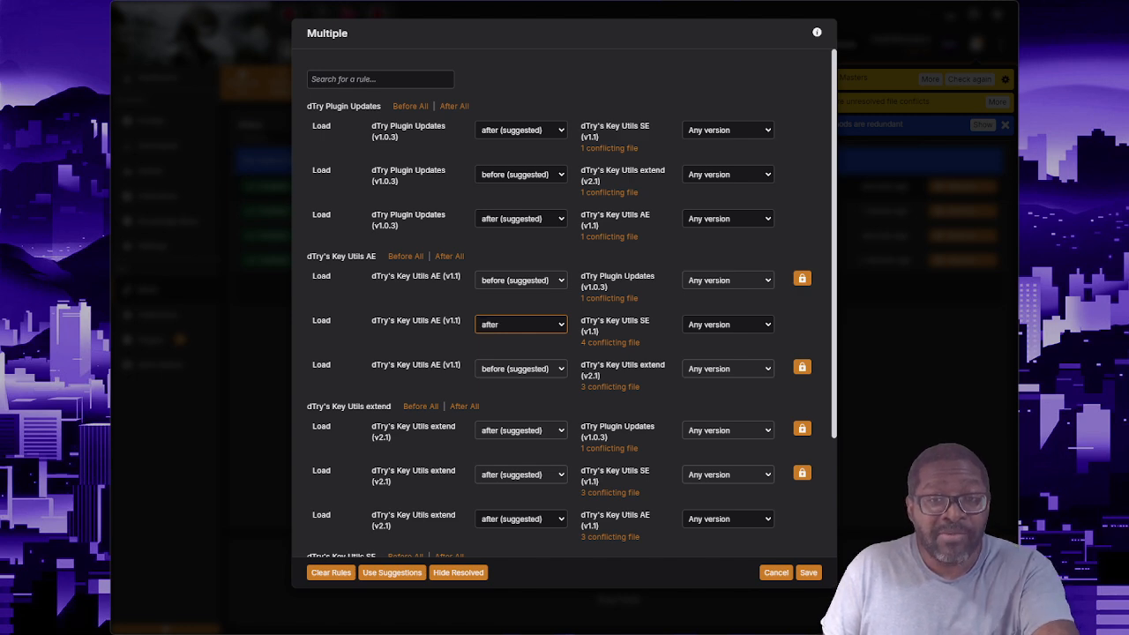
scroll(609, 353, down, 2)
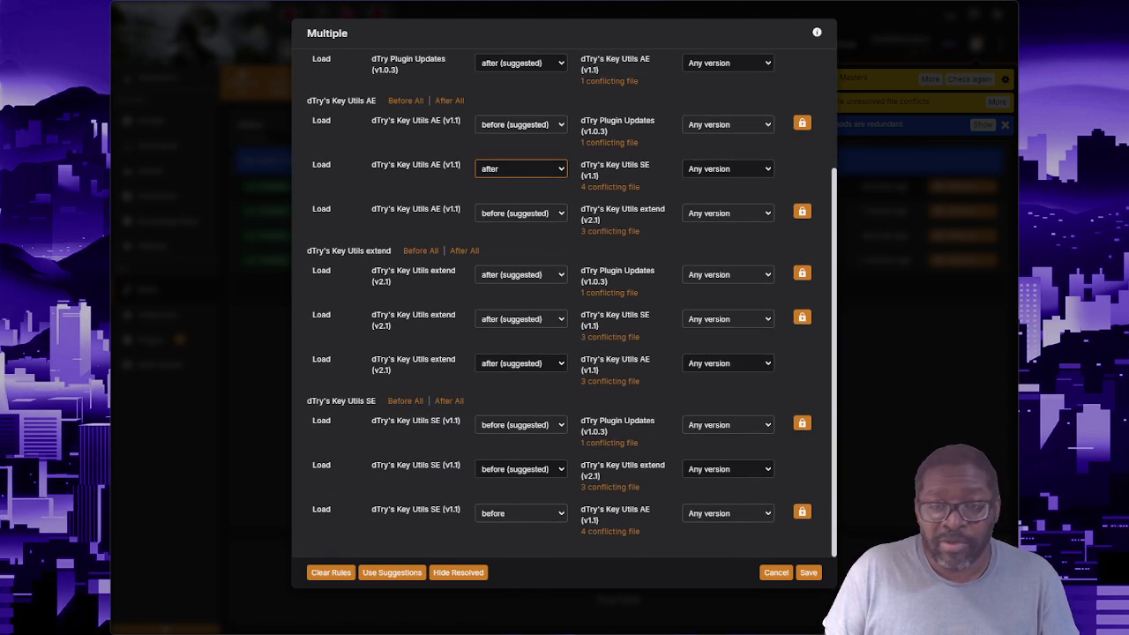
click(809, 572)
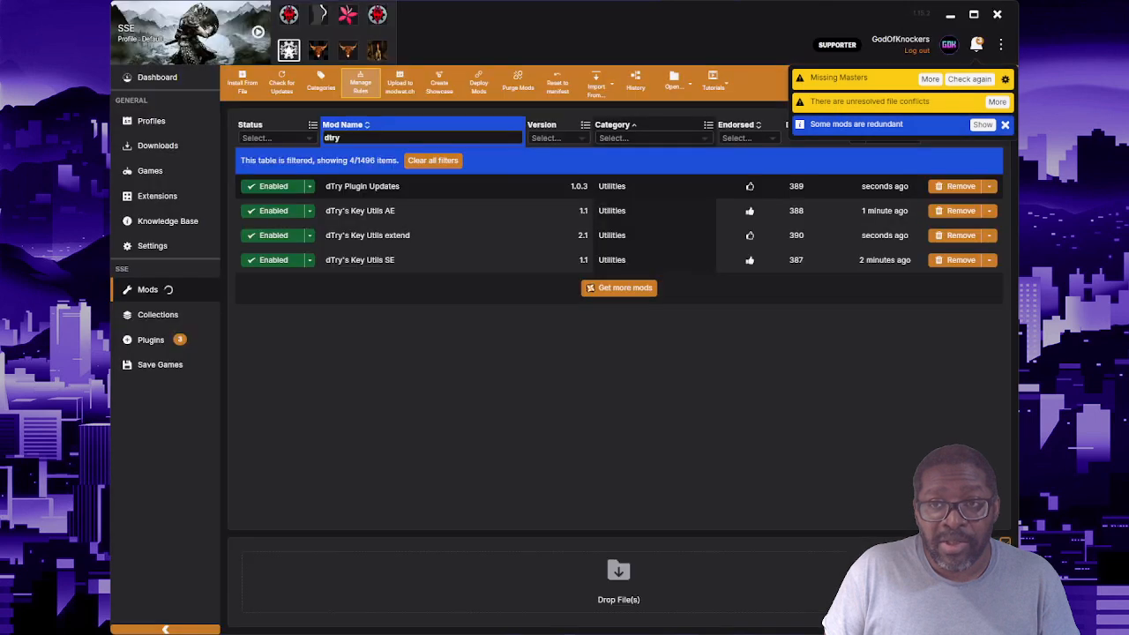